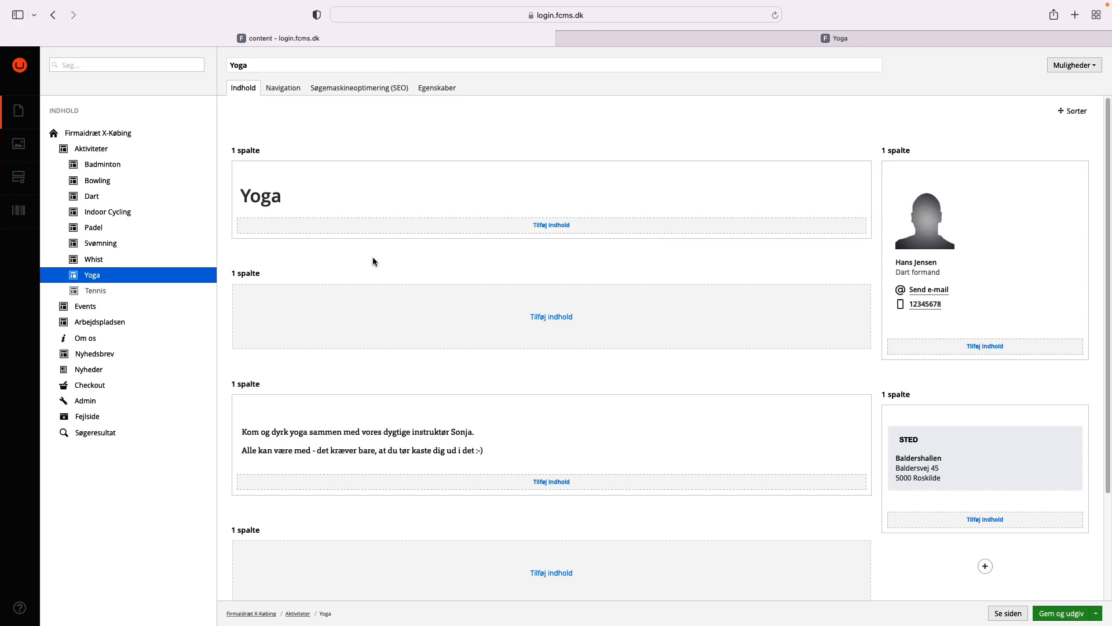
Create a Tilmeldingsprodukt under Yoga with the name and heading "Yoga forår 2022 - hold 1" and save it without publishing
{"action": "mouse_move", "coordinate": [204, 277]}
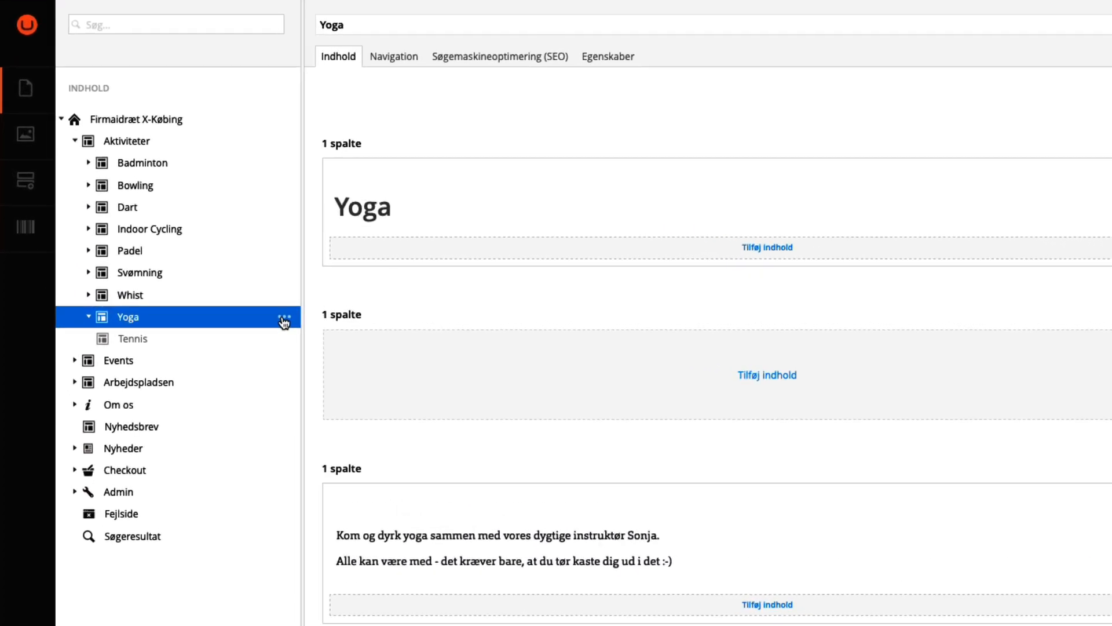
{"action": "left_click", "coordinate": [285, 320]}
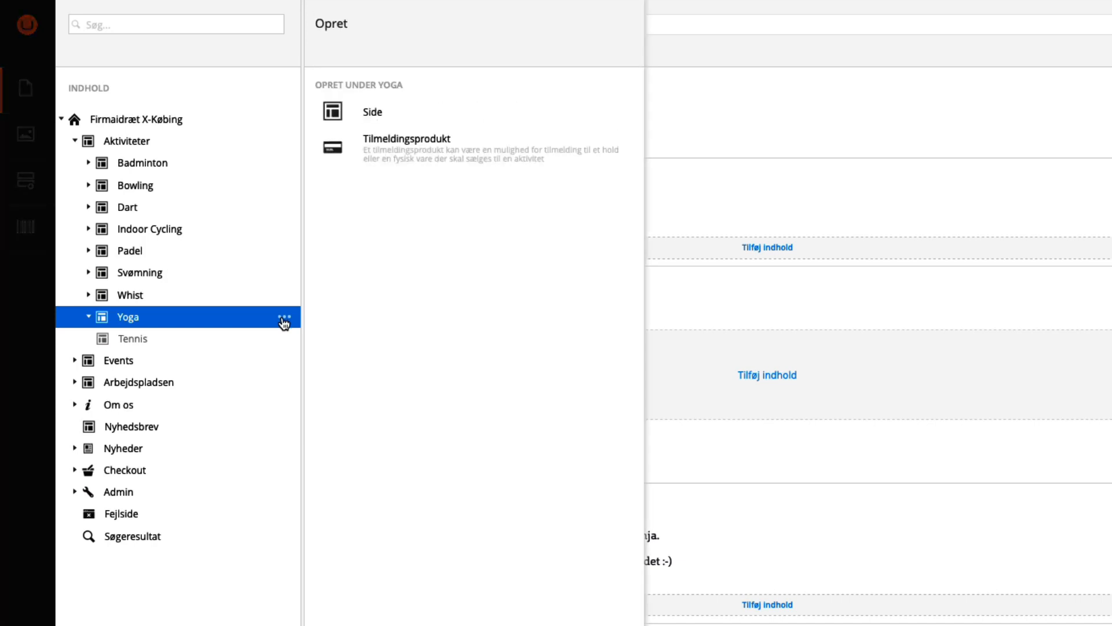
{"action": "left_click", "coordinate": [431, 152]}
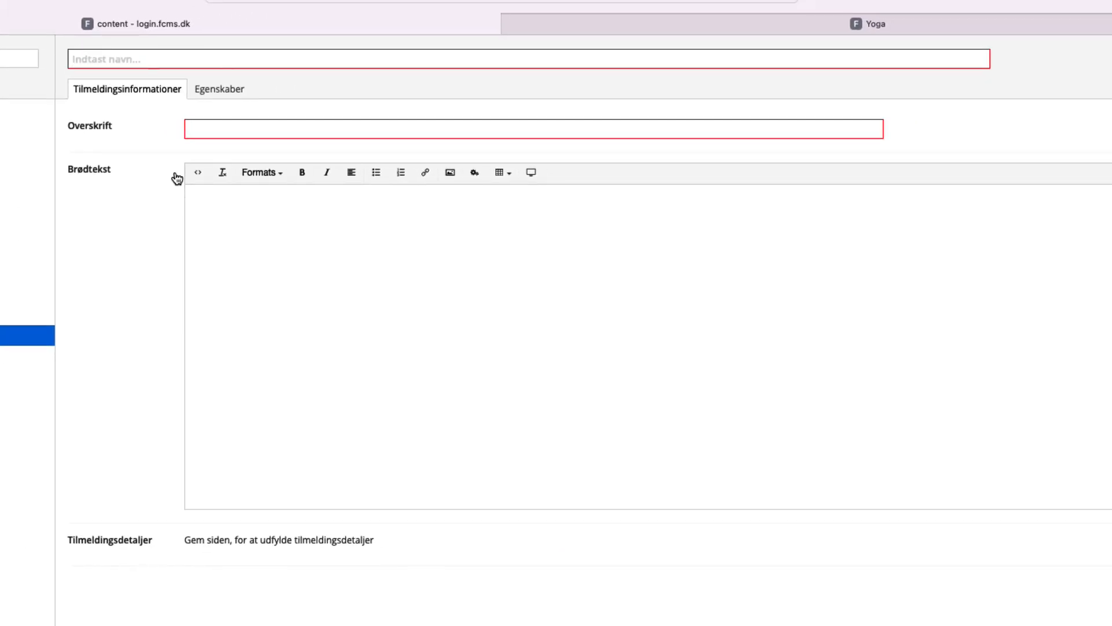
{"action": "type", "text": "Yoga forår 2022 - hold 1"}
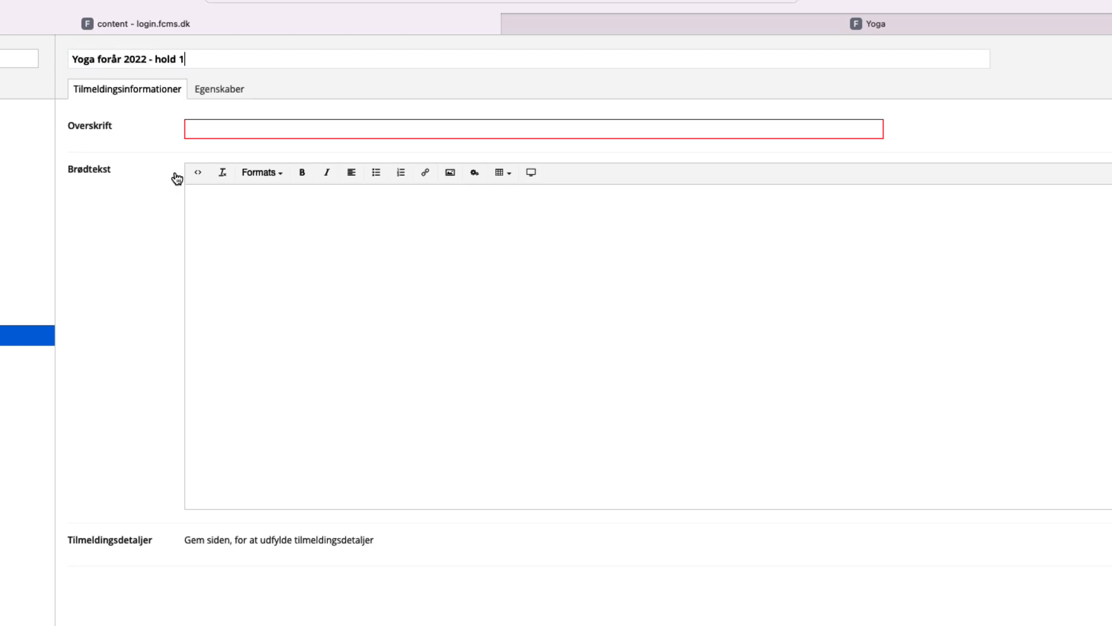
{"action": "left_click", "coordinate": [215, 129]}
{"action": "type", "text": "Yoga forår 2022 - hold 1"}
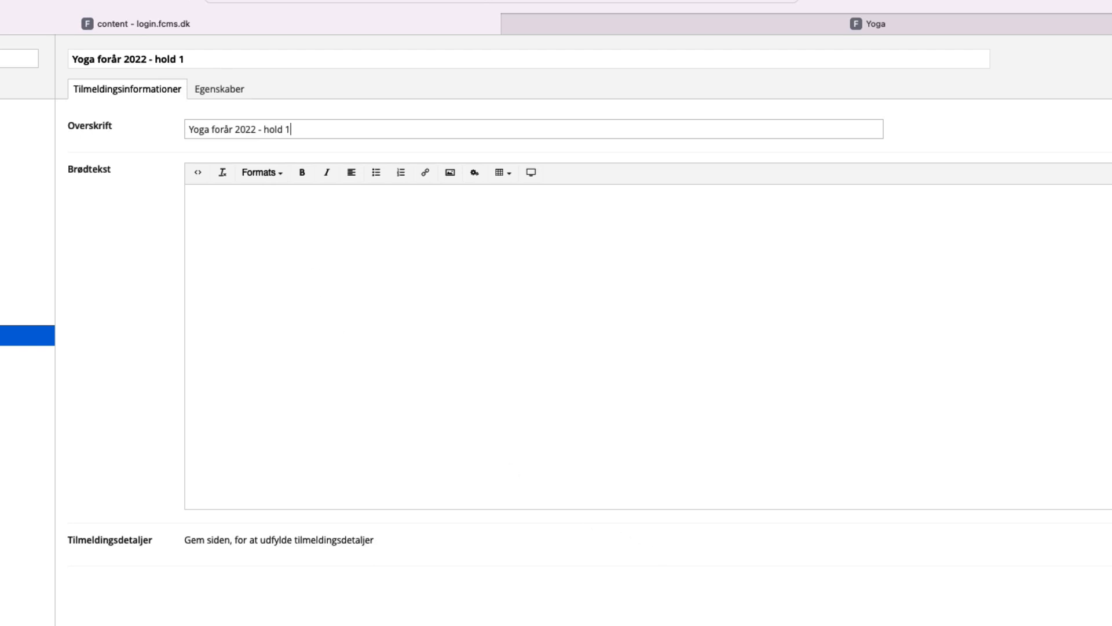
{"action": "left_click", "coordinate": [1096, 614]}
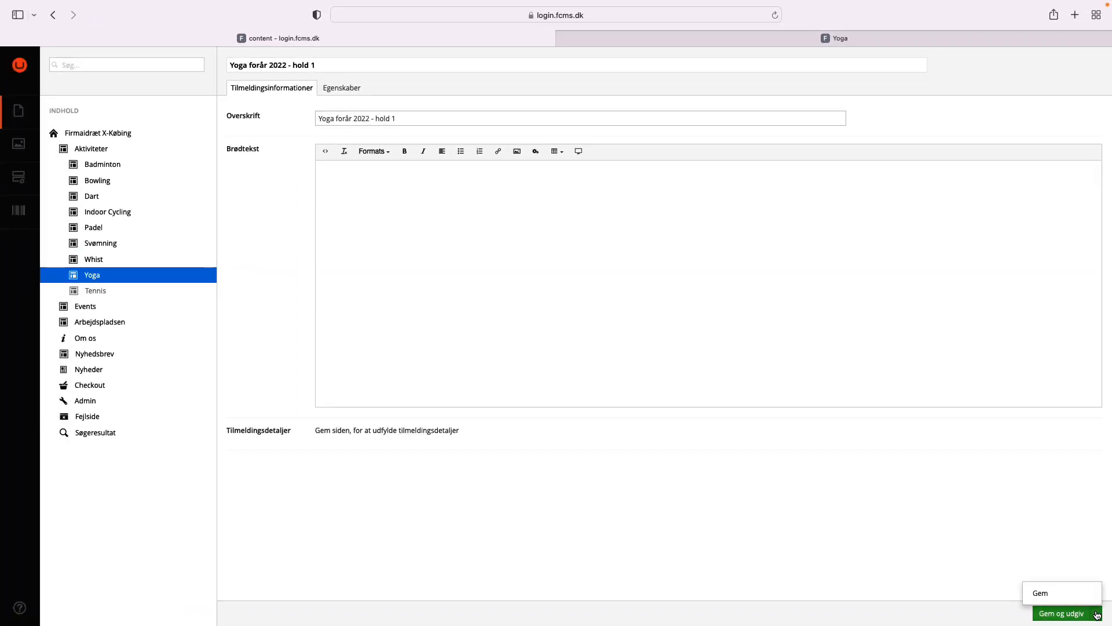
{"action": "left_click", "coordinate": [1080, 597]}
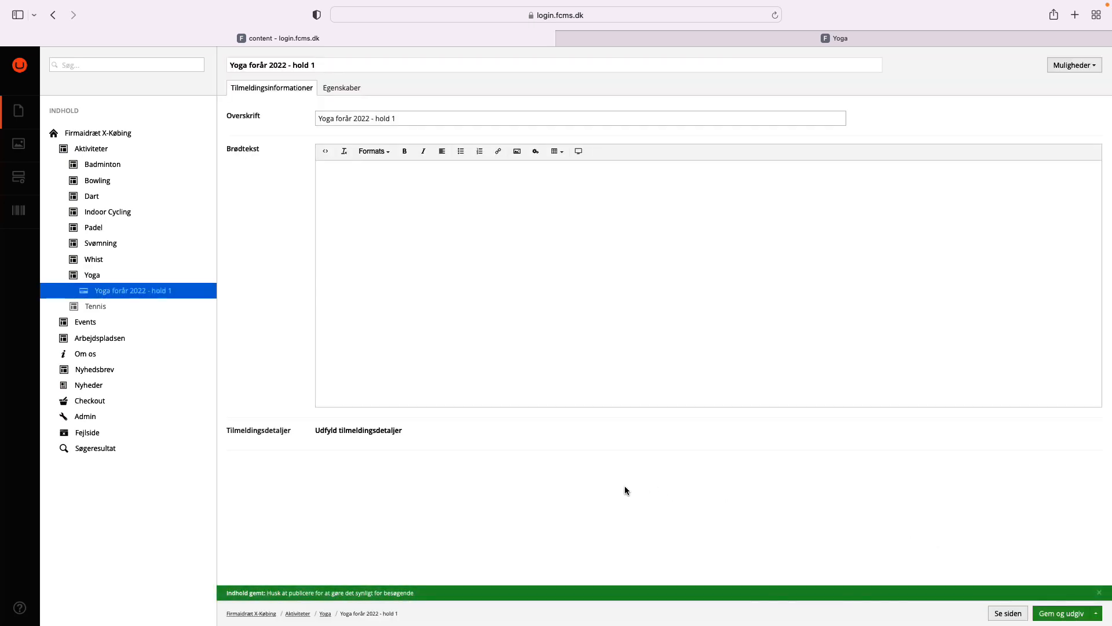
Set the product's registration details to price 500, Individuel tilmelding and 20 for sale, save them, and publish the product
{"action": "left_click", "coordinate": [364, 436]}
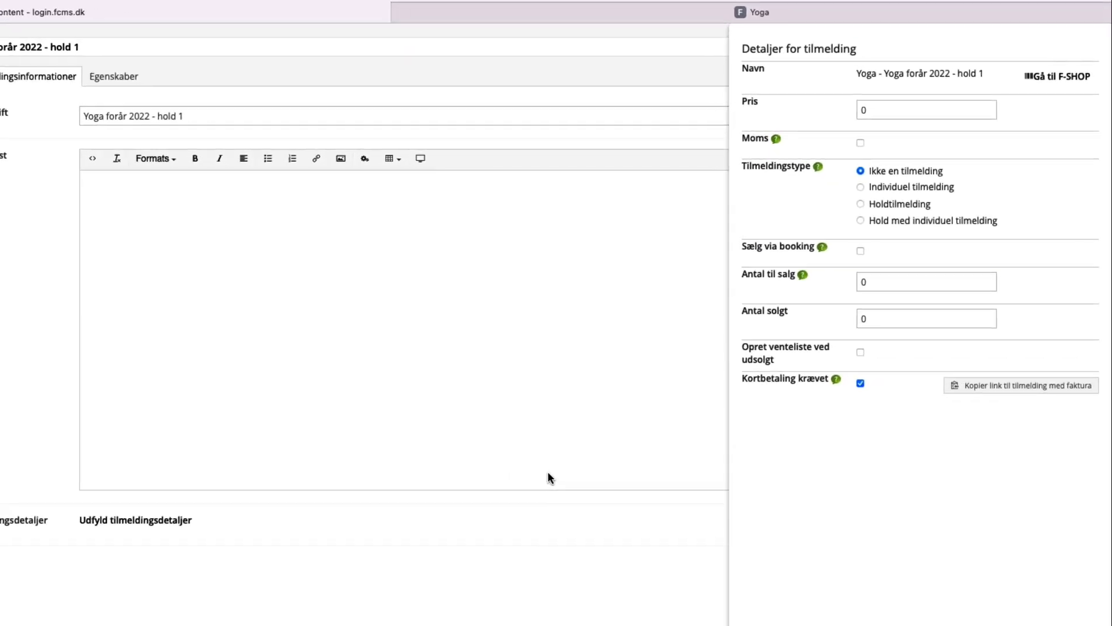
{"action": "left_click", "coordinate": [872, 113]}
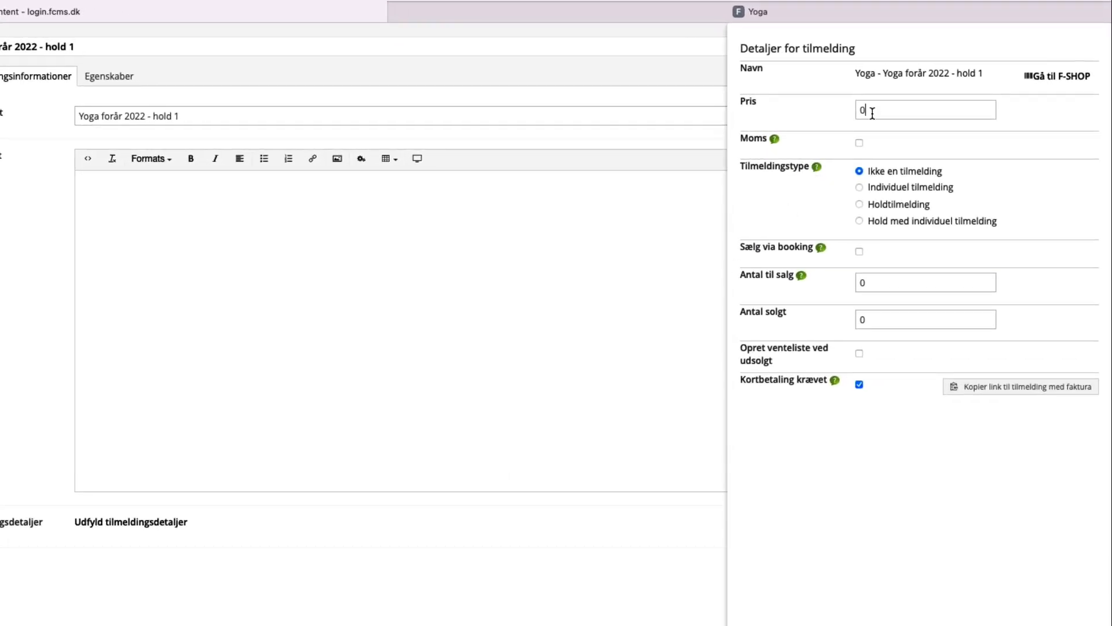
{"action": "key", "text": "BackSpace"}
{"action": "type", "text": "500"}
{"action": "left_click", "coordinate": [895, 192]}
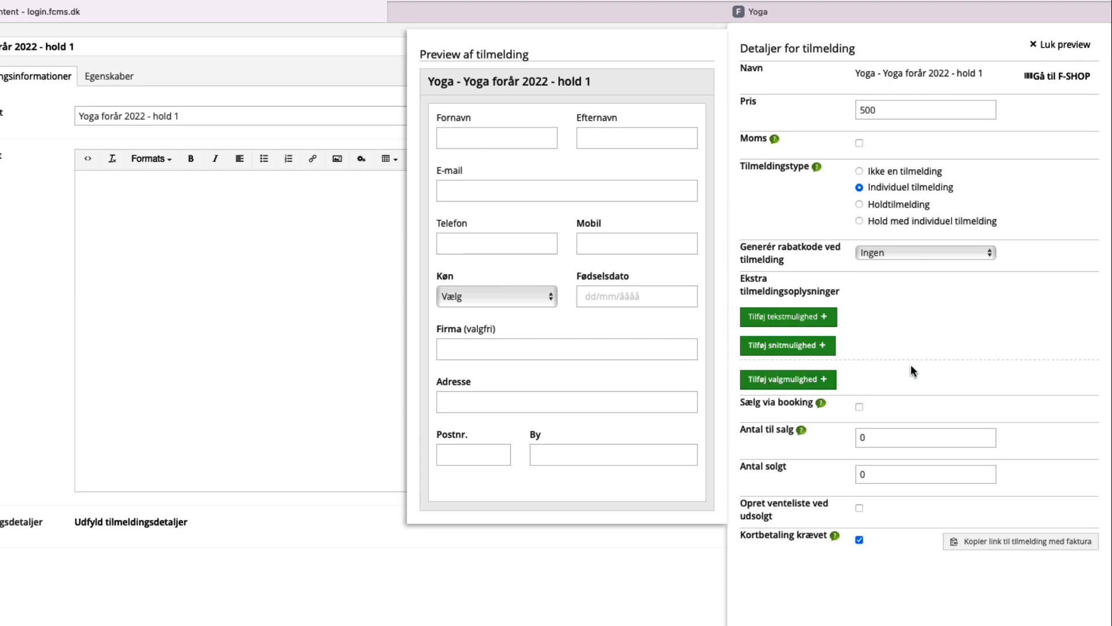
{"action": "double_click", "coordinate": [881, 439]}
{"action": "type", "text": "20"}
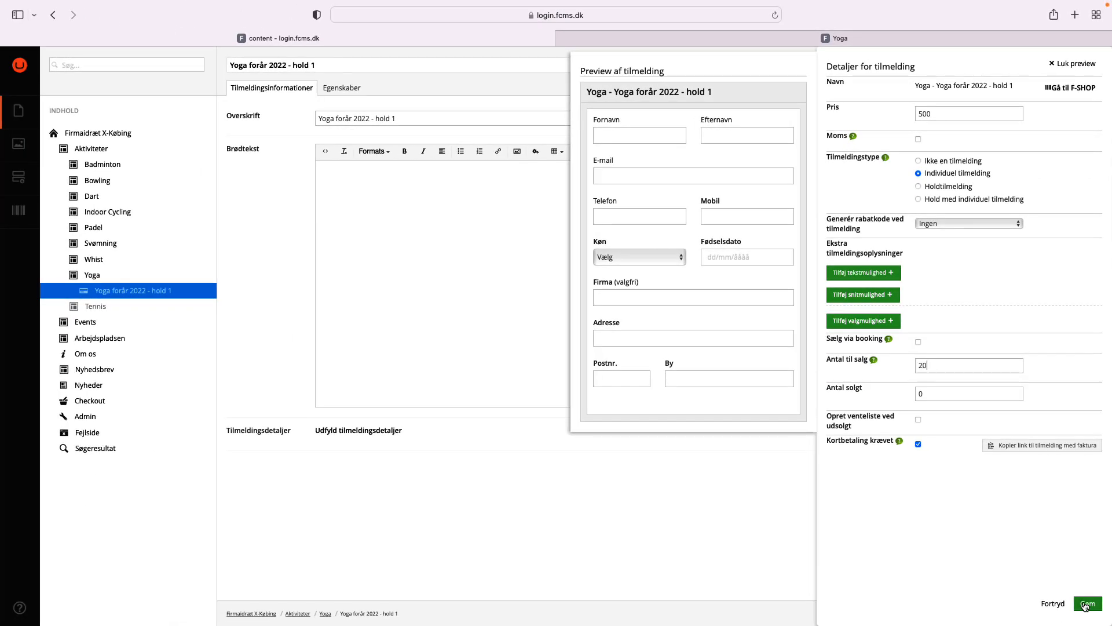
{"action": "left_click", "coordinate": [1088, 604]}
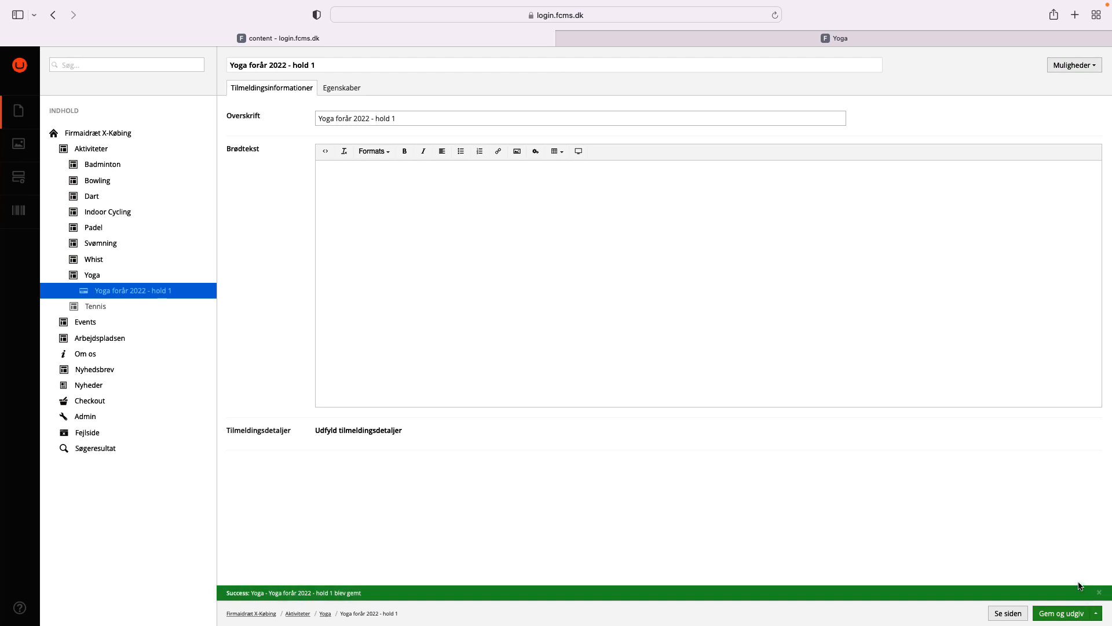
{"action": "left_click", "coordinate": [1071, 615]}
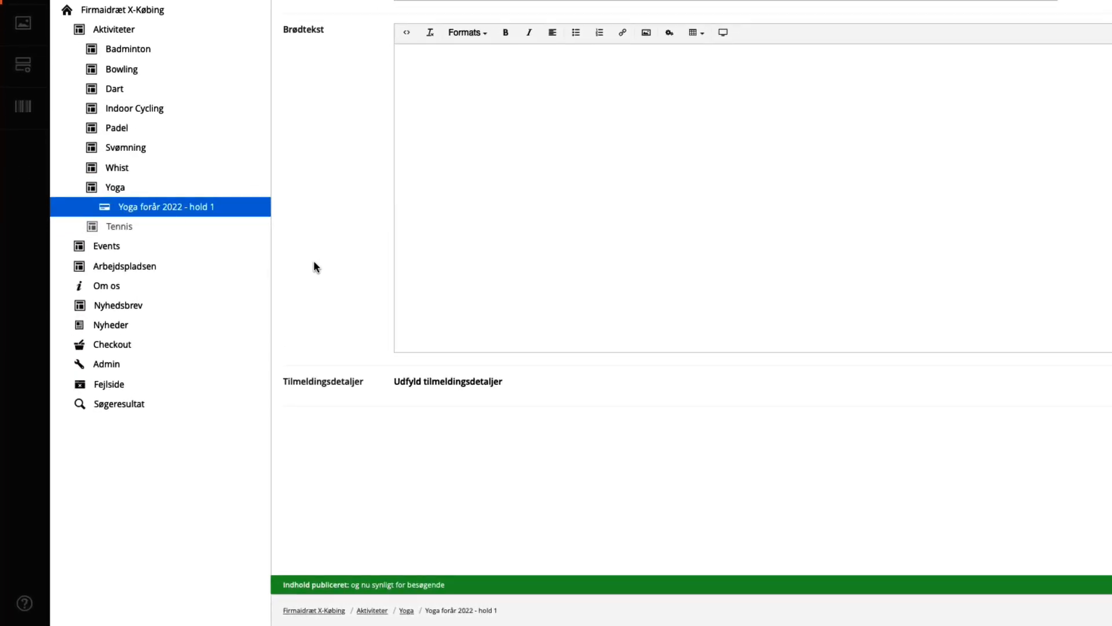
Insert a Tilmeldingsboks into the empty column below the description text on the Yoga page
{"action": "left_click", "coordinate": [116, 189]}
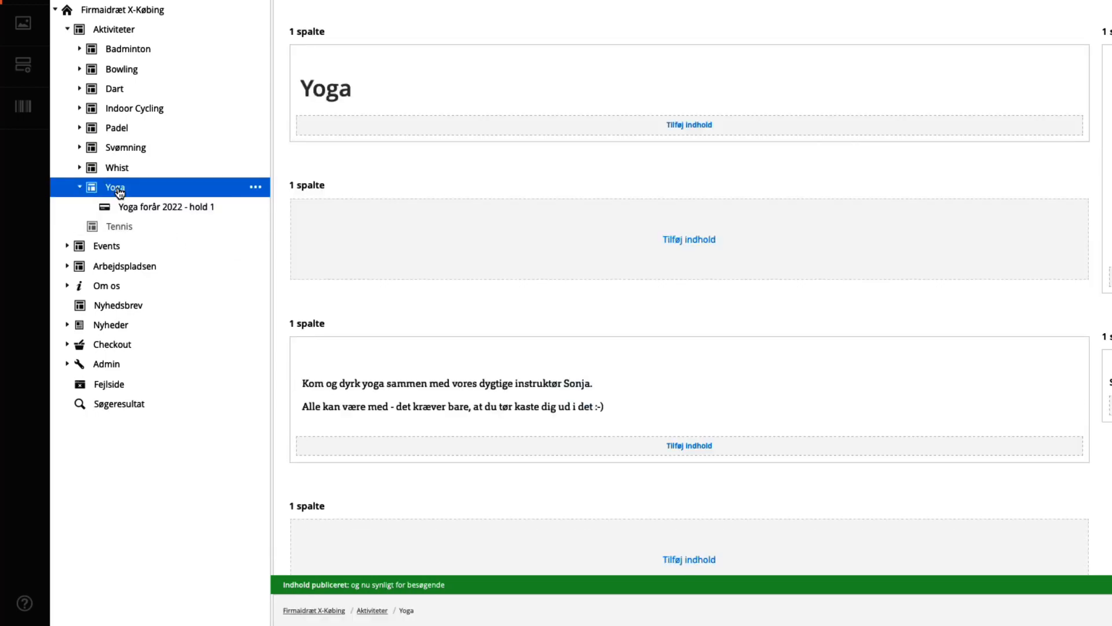
{"action": "scroll", "coordinate": [412, 345], "scroll_direction": "down", "scroll_amount": 2}
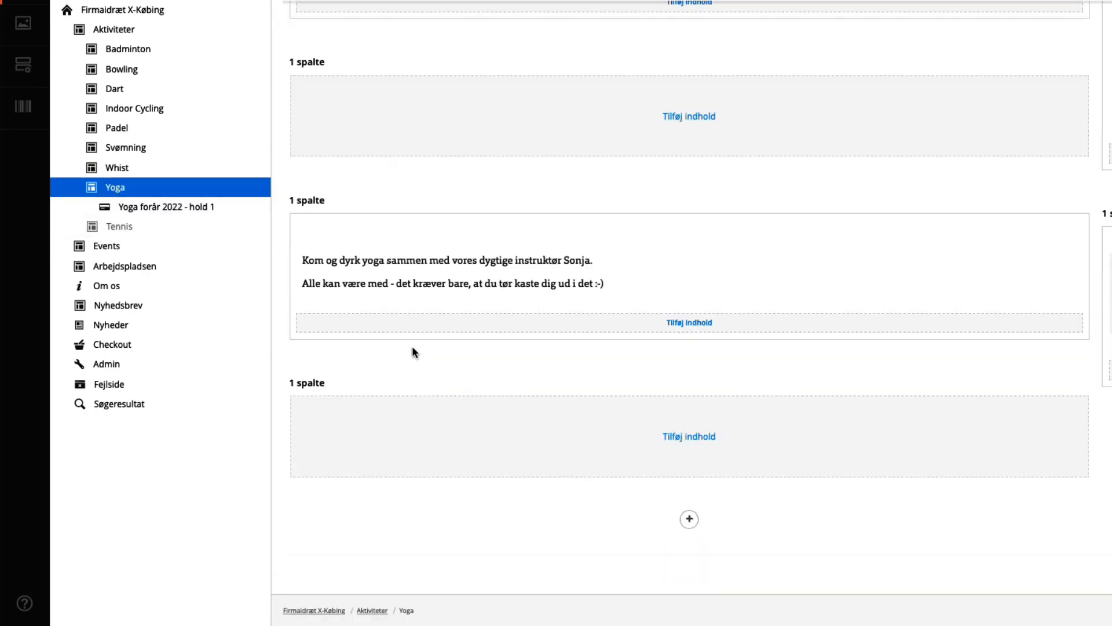
{"action": "left_click", "coordinate": [697, 441]}
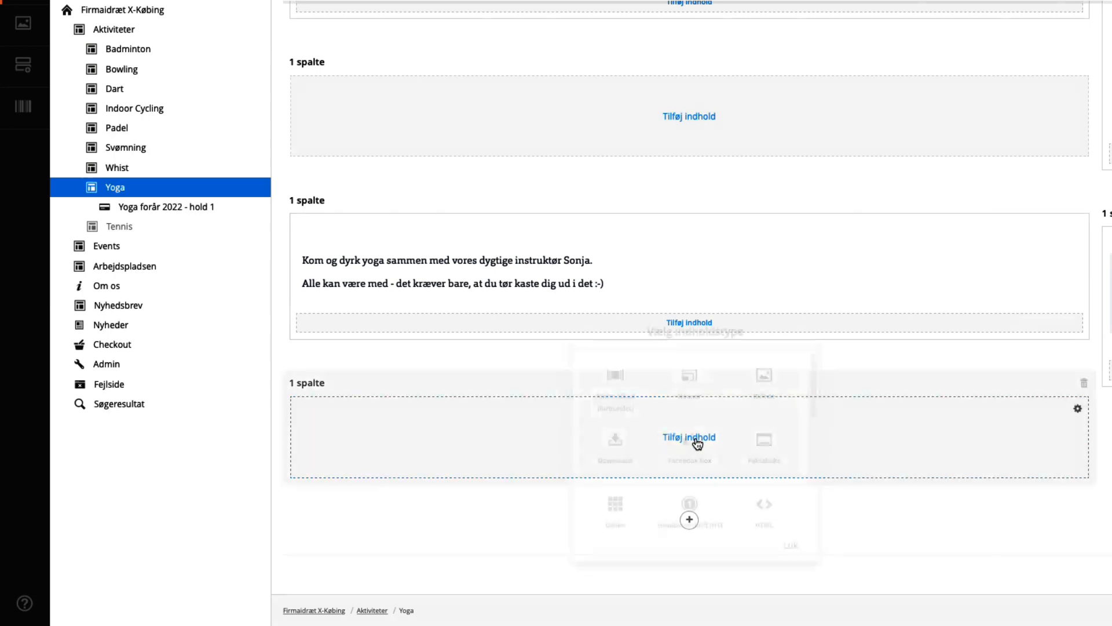
{"action": "scroll", "coordinate": [684, 451], "scroll_direction": "down", "scroll_amount": 5}
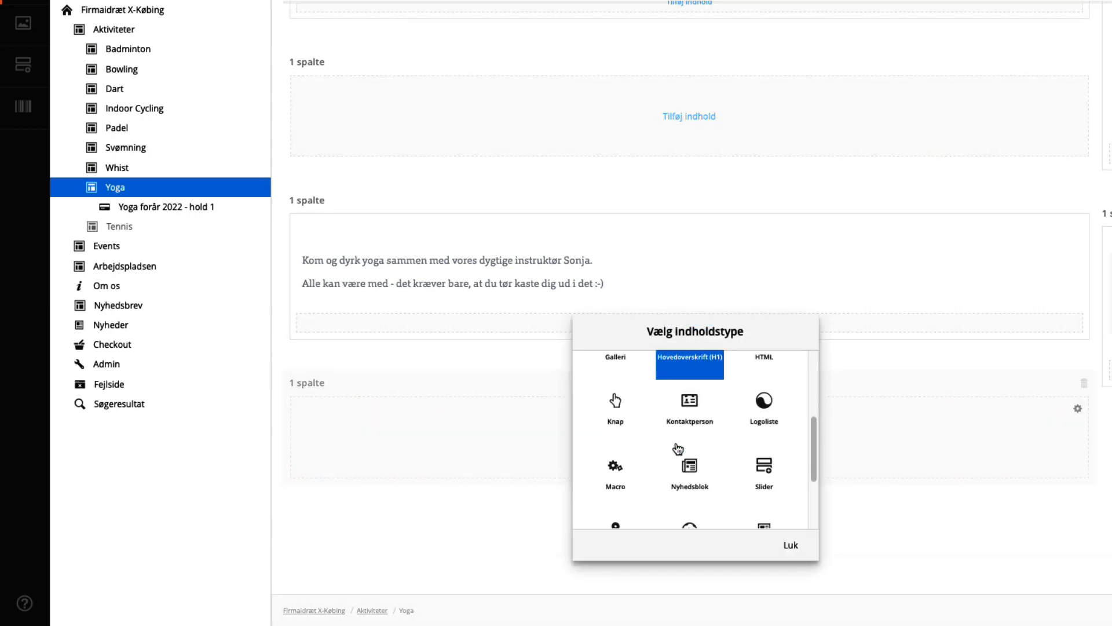
{"action": "scroll", "coordinate": [678, 448], "scroll_direction": "down", "scroll_amount": 2}
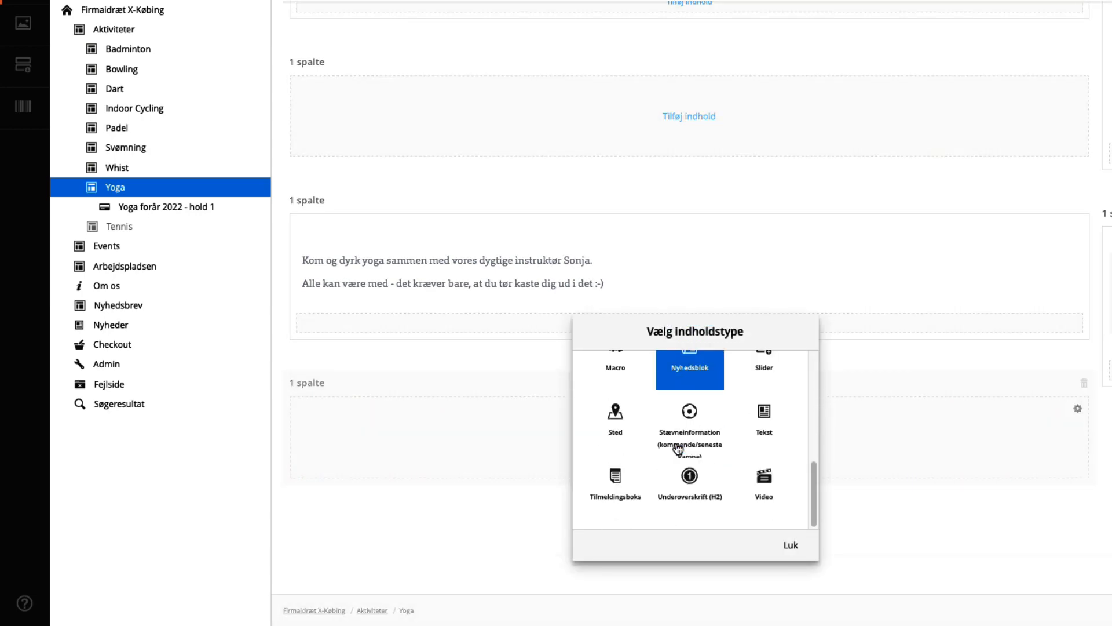
{"action": "left_click", "coordinate": [616, 492]}
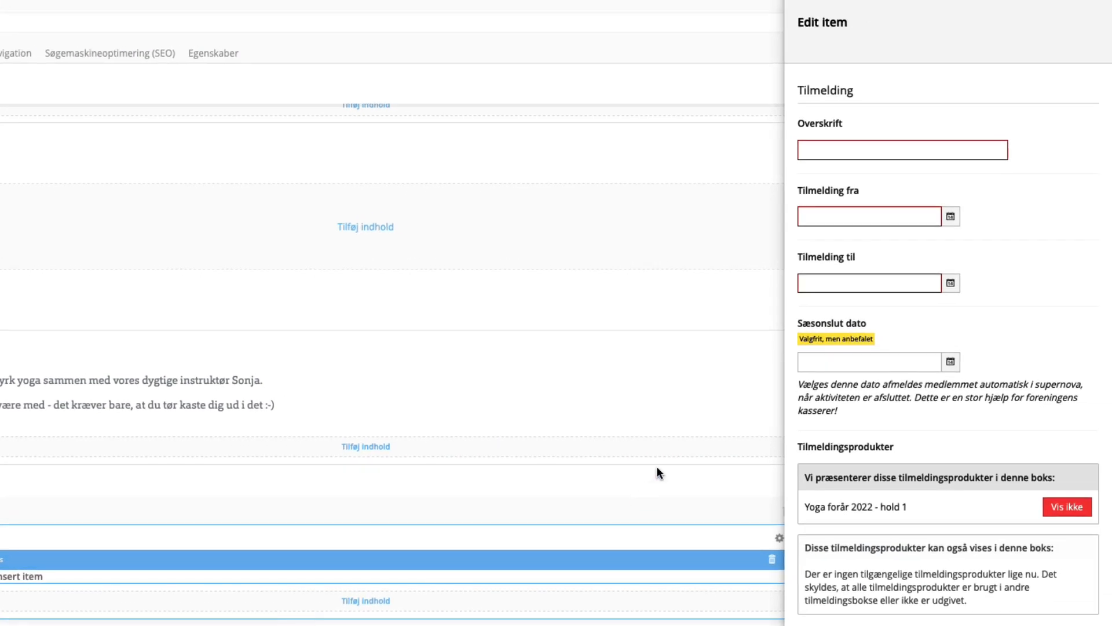
Title the registration box "Yoga tilmelding forår 2022" and set its registration period from 2022-06-29 to 2022-07-28
{"action": "left_click", "coordinate": [820, 152]}
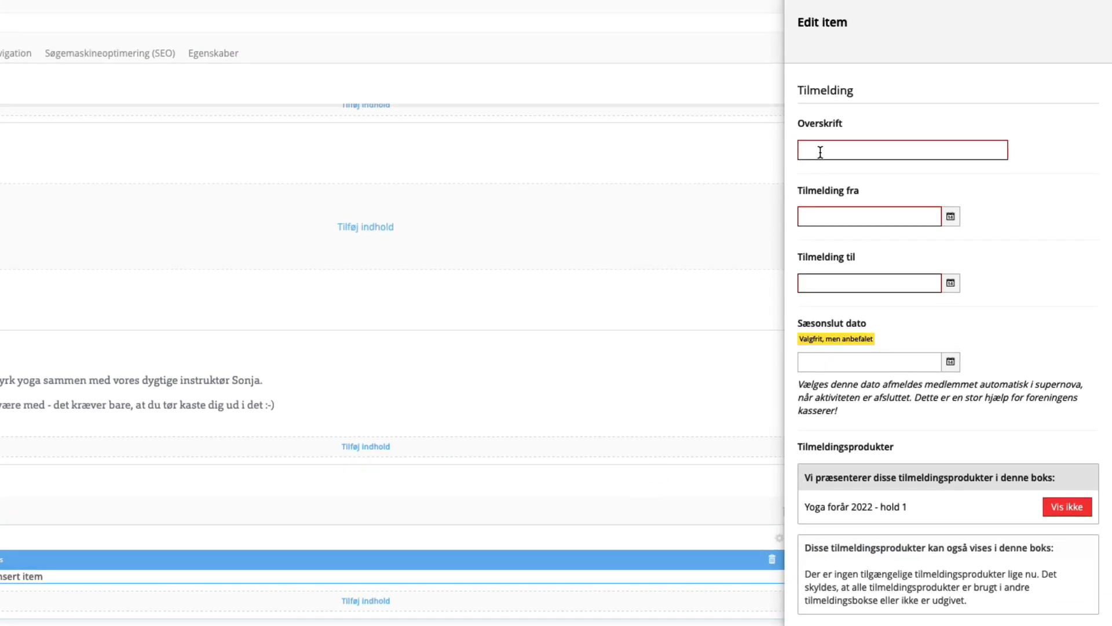
{"action": "type", "text": "Yoga tilm"}
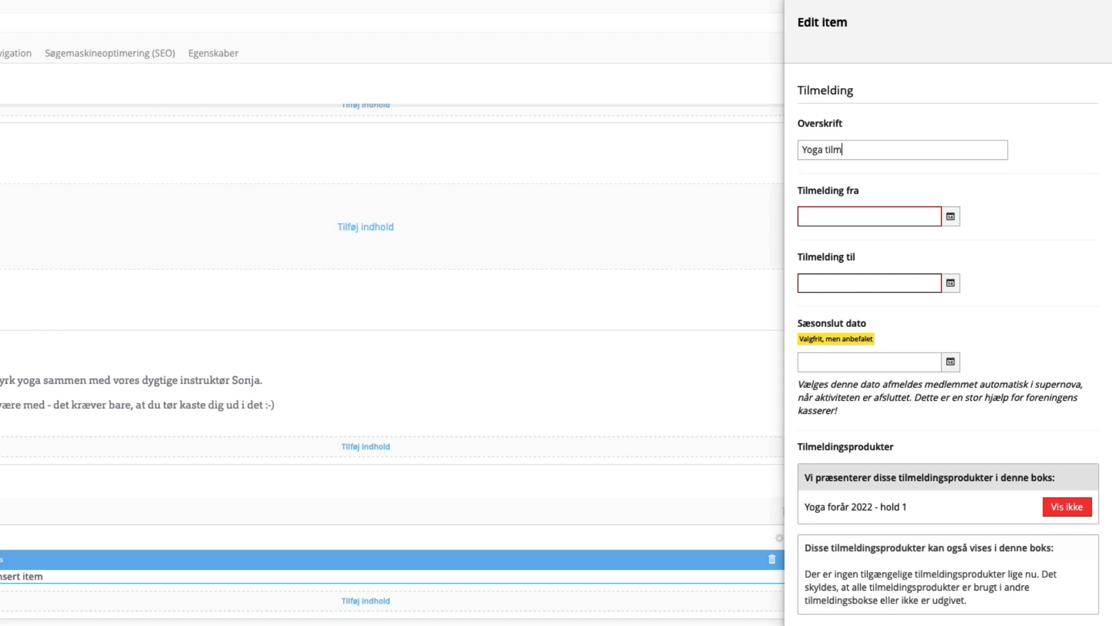
{"action": "type", "text": "elding forår 2022"}
{"action": "left_click", "coordinate": [952, 218]}
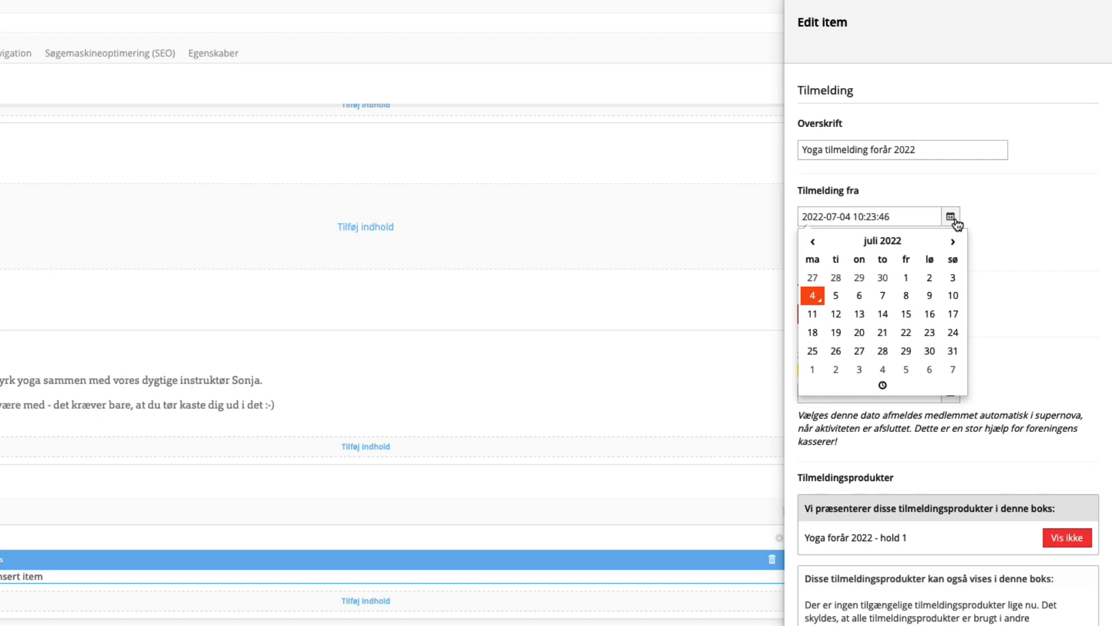
{"action": "left_click", "coordinate": [860, 280]}
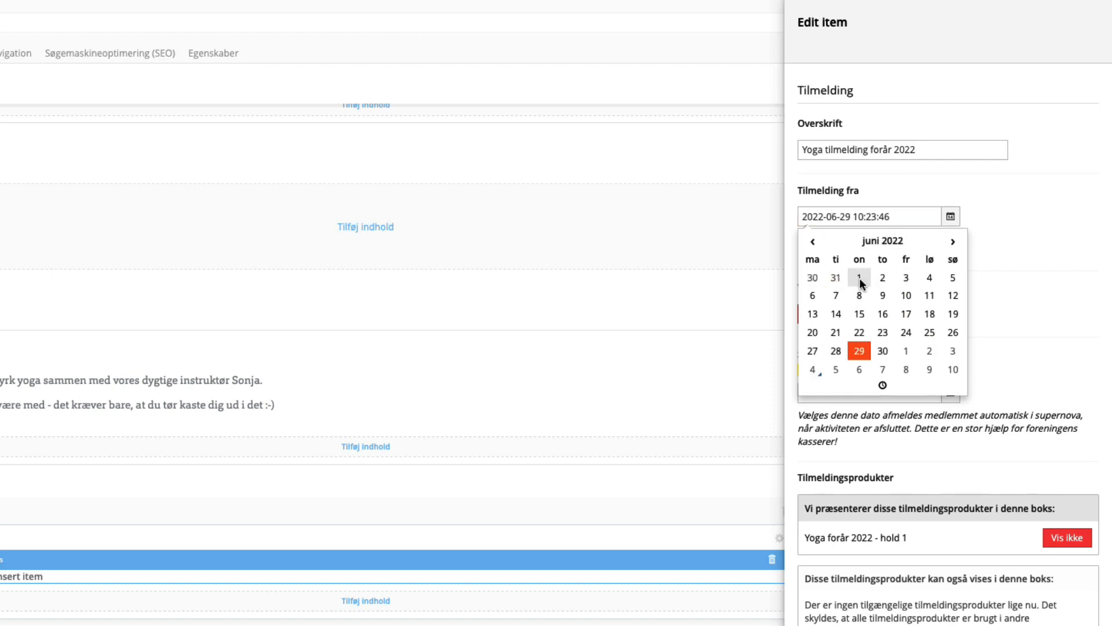
{"action": "left_click", "coordinate": [1010, 223]}
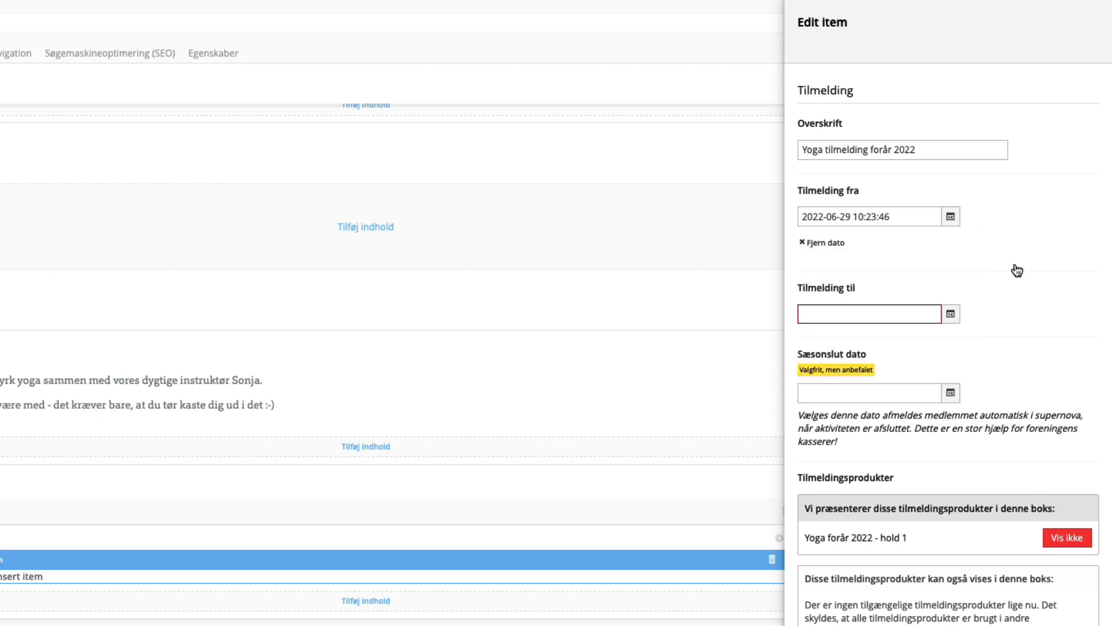
{"action": "left_click", "coordinate": [952, 315]}
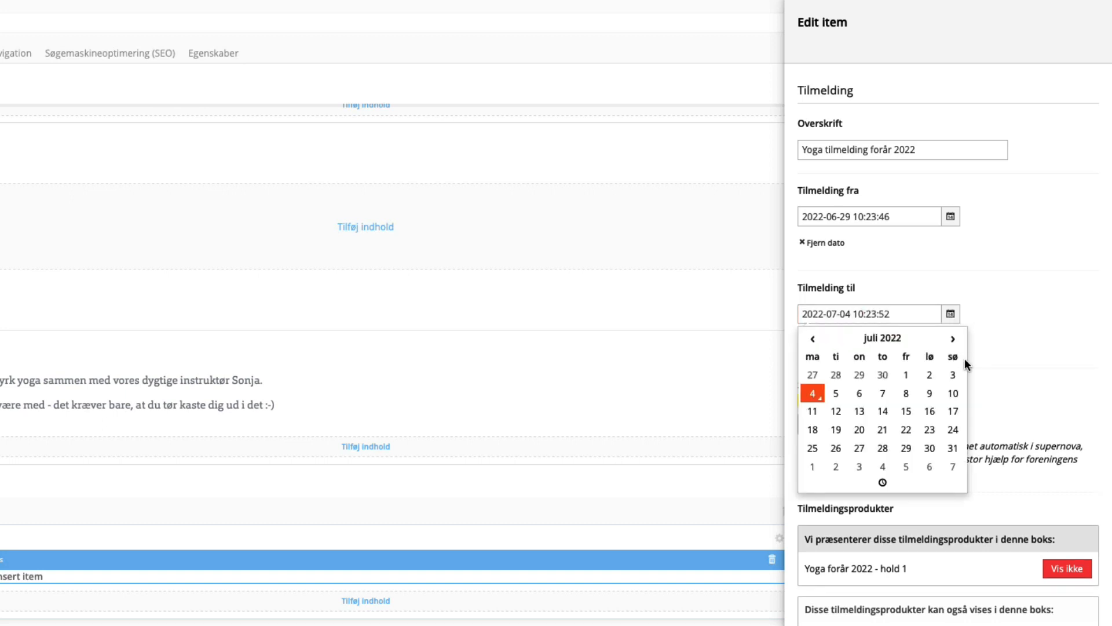
{"action": "left_click", "coordinate": [884, 452]}
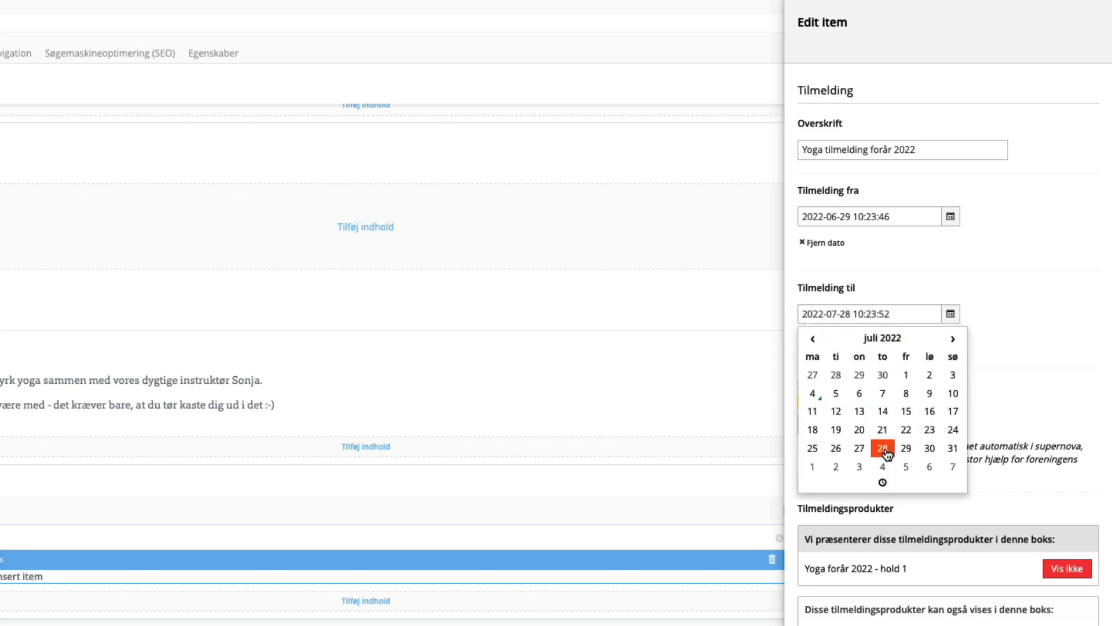
{"action": "left_click", "coordinate": [1021, 313]}
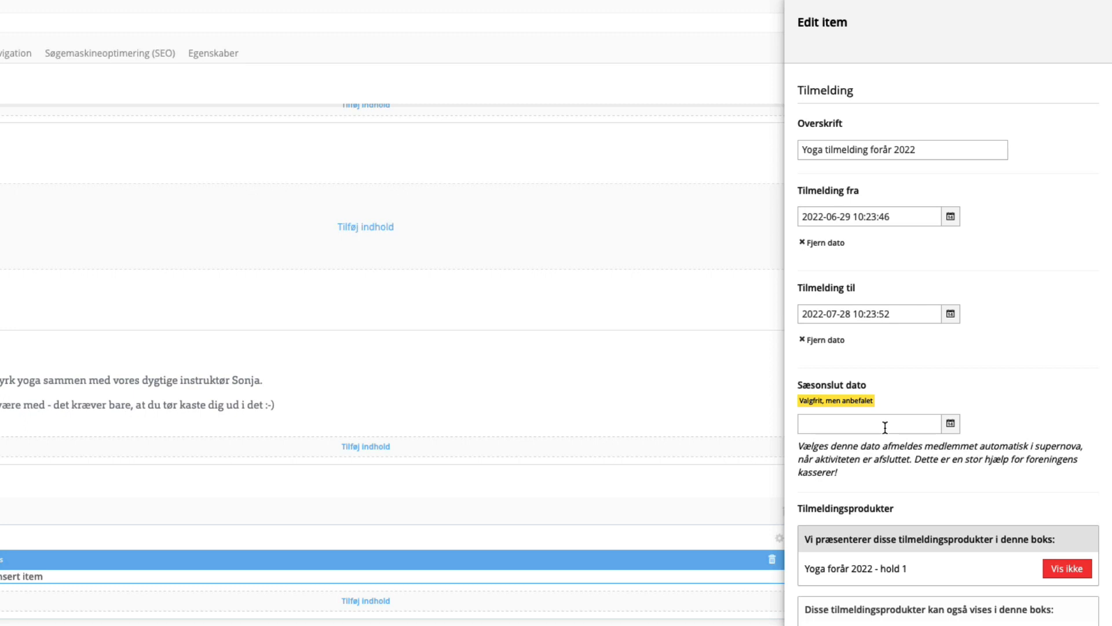
Set the registration box's Sæsonslut dato to 2022-08-28 and save the box
{"action": "left_click", "coordinate": [951, 424]}
{"action": "left_click", "coordinate": [951, 451]}
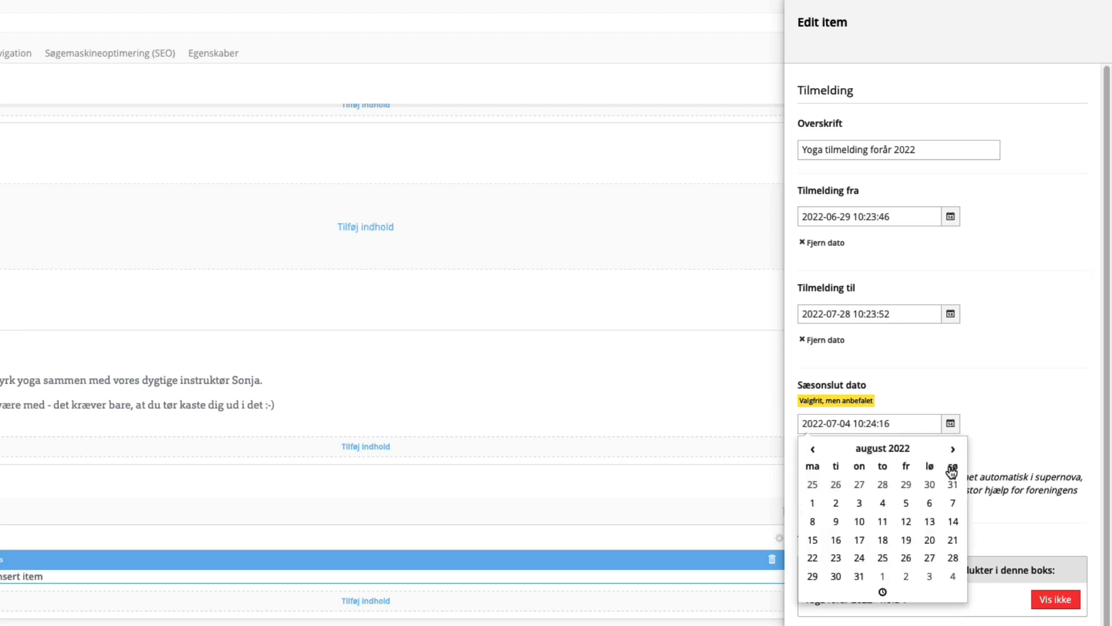
{"action": "left_click", "coordinate": [952, 559]}
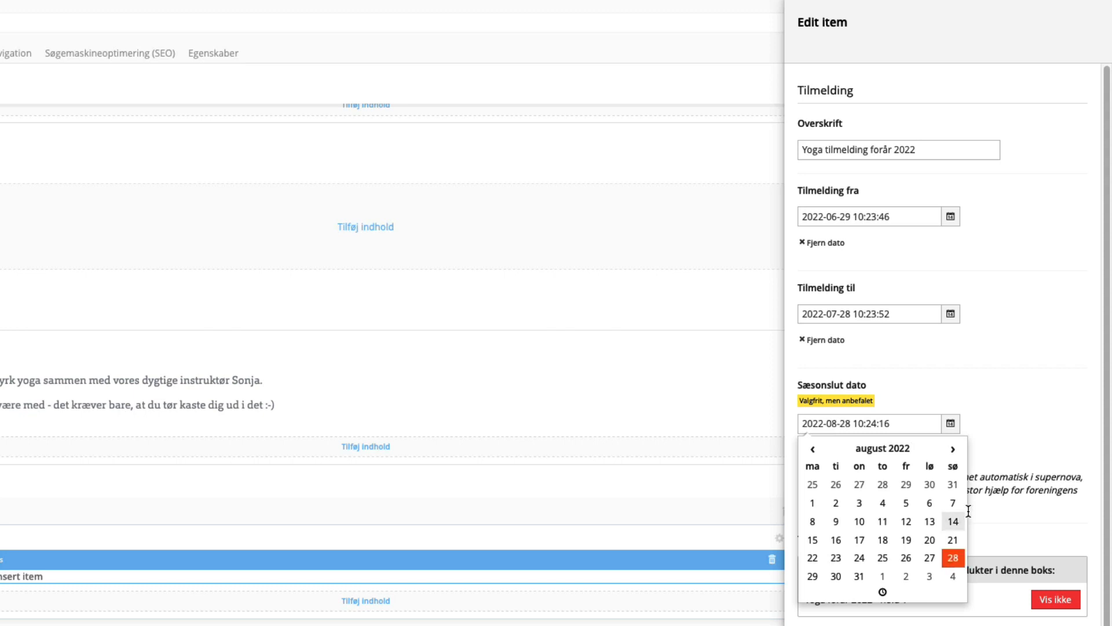
{"action": "left_click", "coordinate": [1001, 416]}
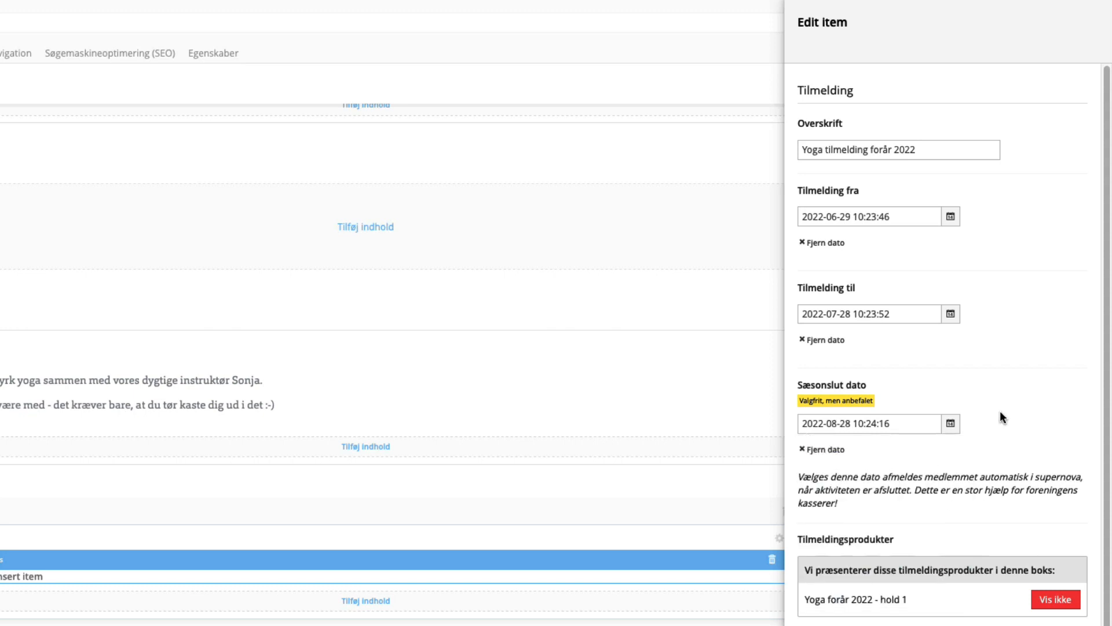
{"action": "scroll", "coordinate": [1000, 413], "scroll_direction": "down", "scroll_amount": 5}
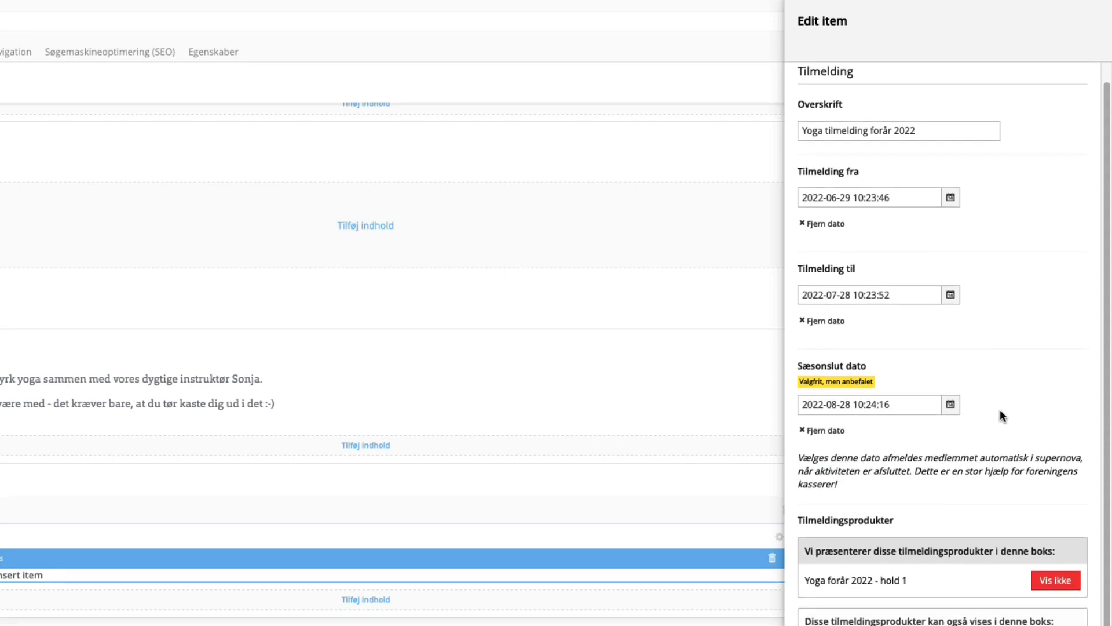
{"action": "scroll", "coordinate": [948, 448], "scroll_direction": "down", "scroll_amount": 2}
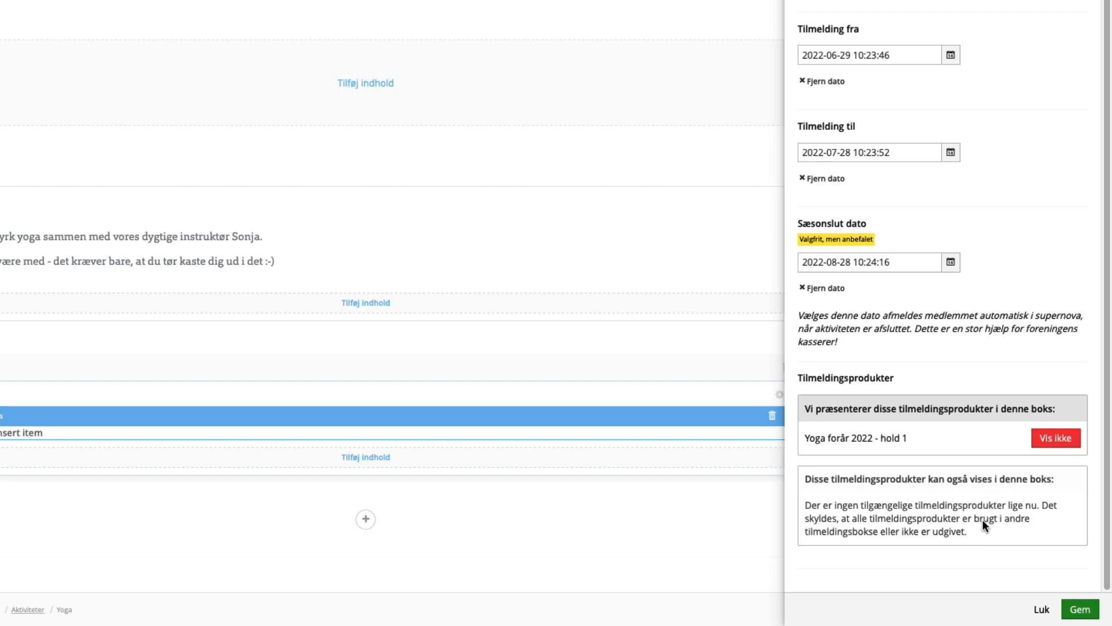
{"action": "left_click", "coordinate": [1081, 612]}
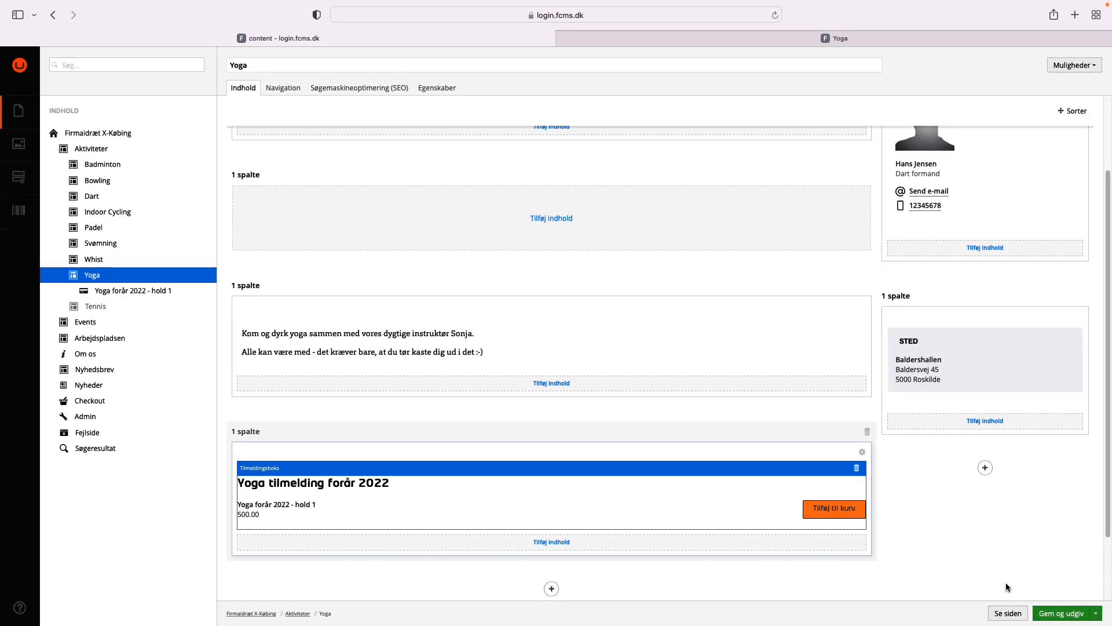
Publish the Yoga page and reload it on the public firmaidraetxkoebing.fcms.dk site
{"action": "left_click", "coordinate": [1064, 613]}
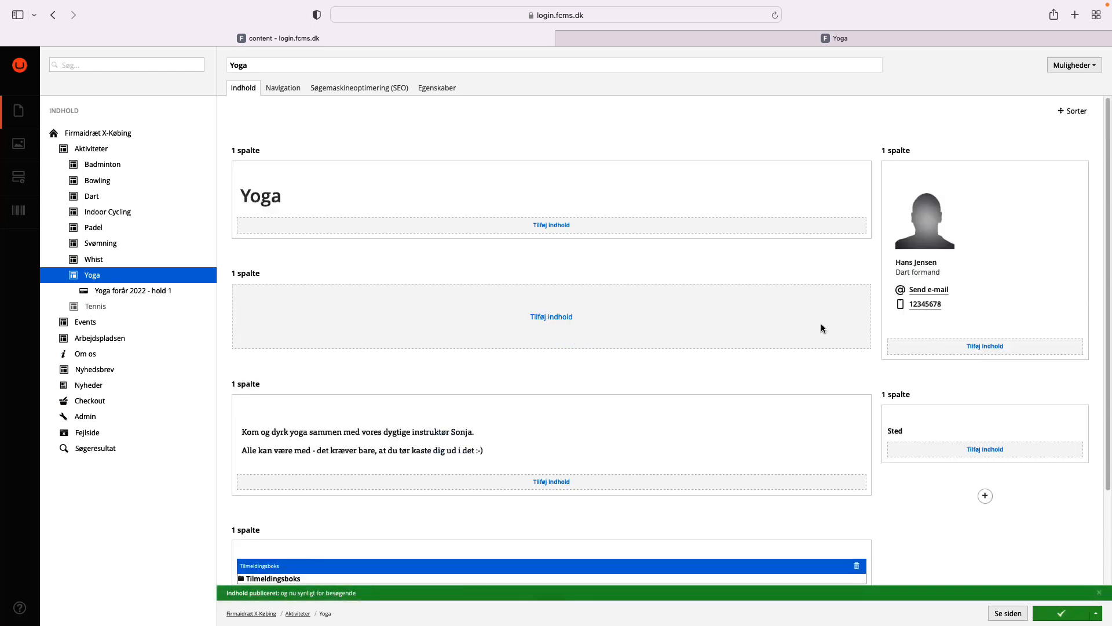
{"action": "left_click", "coordinate": [732, 41]}
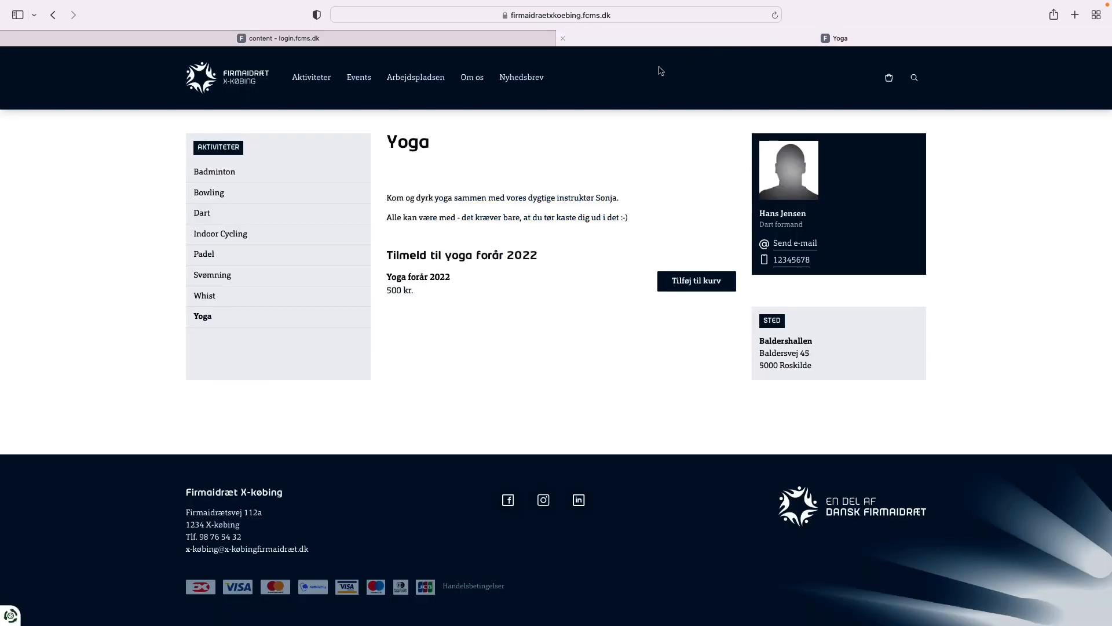
{"action": "left_click", "coordinate": [203, 320]}
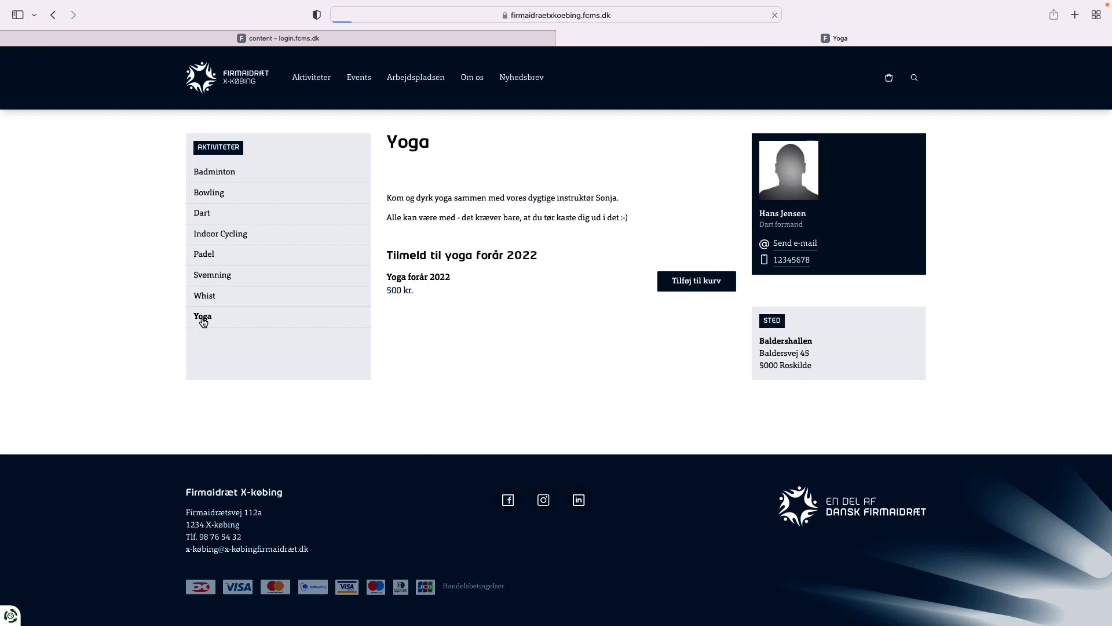